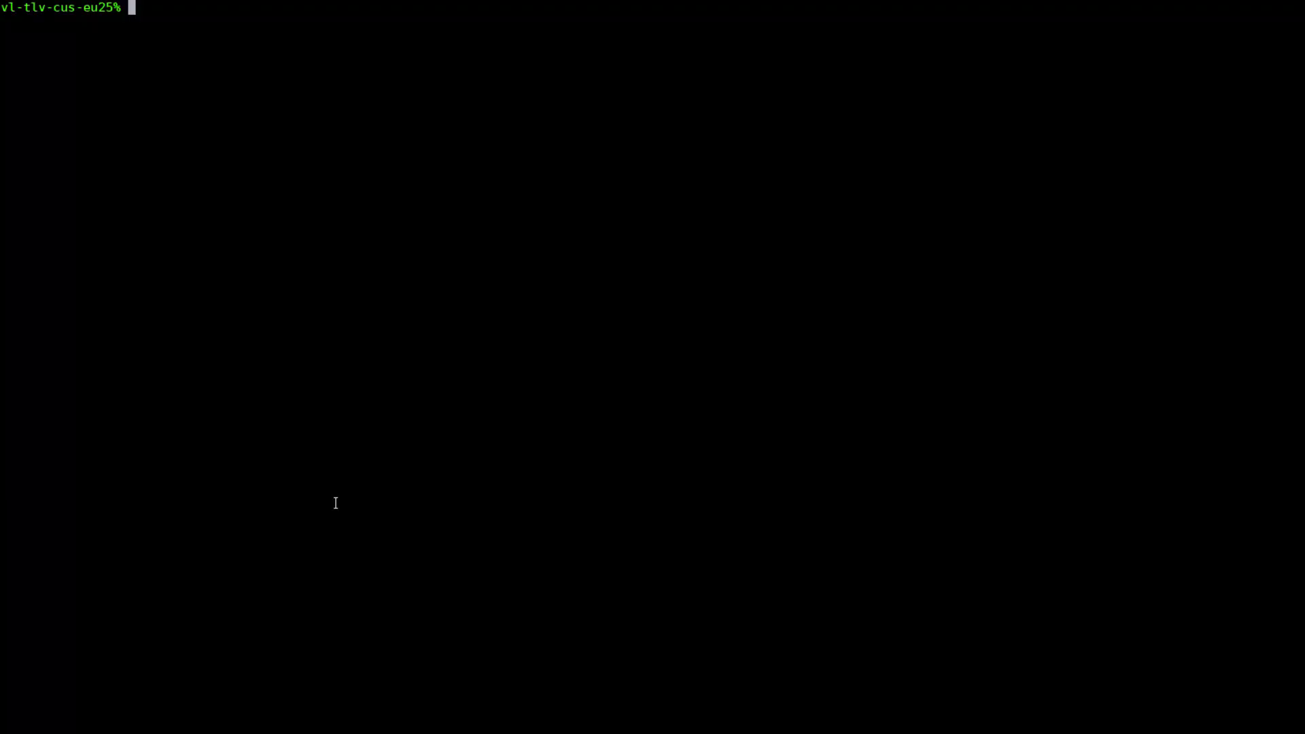
{"action": "type", "text": "emw"}
{"action": "type", "text": "eb_"}
{"action": "type", "text": "status"}
Run emweb_status and highlight the reported 18080 port in the web server URL.
{"action": "key", "text": "Return"}
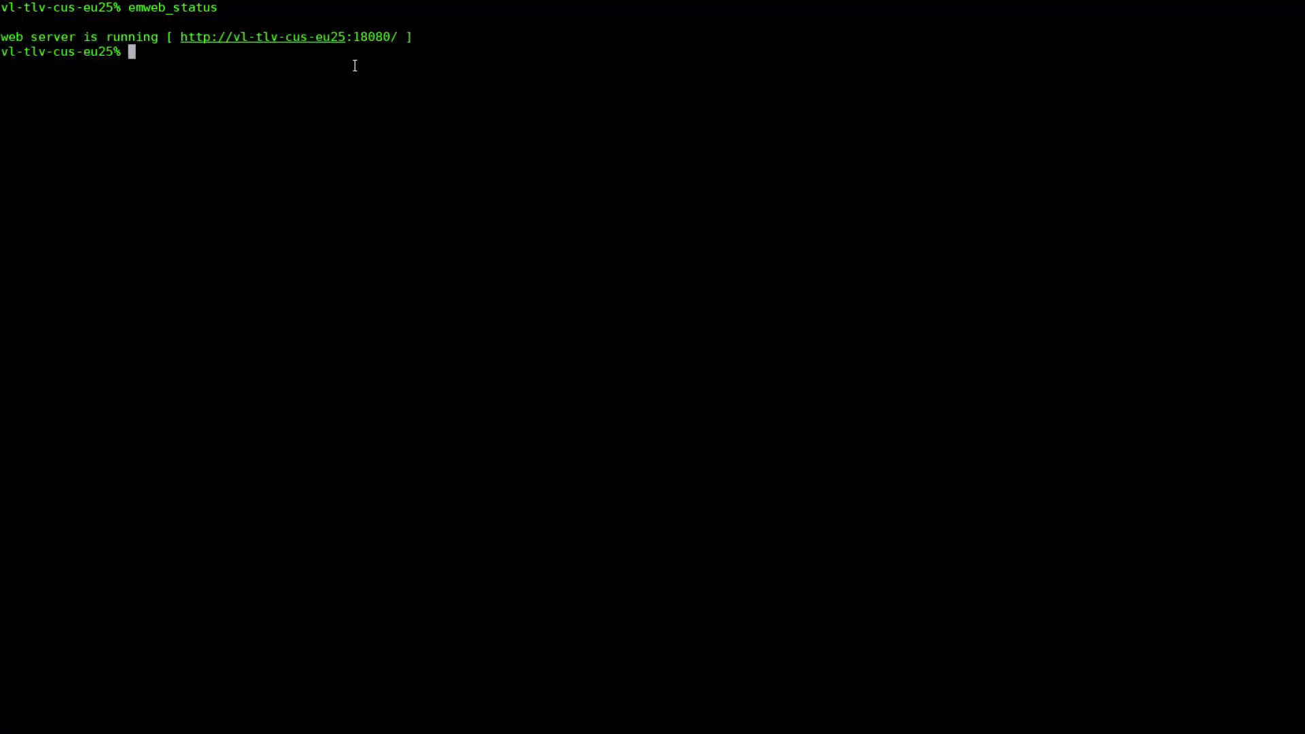
{"action": "left_click_drag", "start_coordinate": [354, 38], "coordinate": [391, 37]}
{"action": "left_click", "coordinate": [214, 59]}
{"action": "type", "text": "netsta"}
{"action": "type", "text": "t"}
{"action": "type", "text": " -na "}
{"action": "type", "text": "| g"}
{"action": "type", "text": "rep 180"}
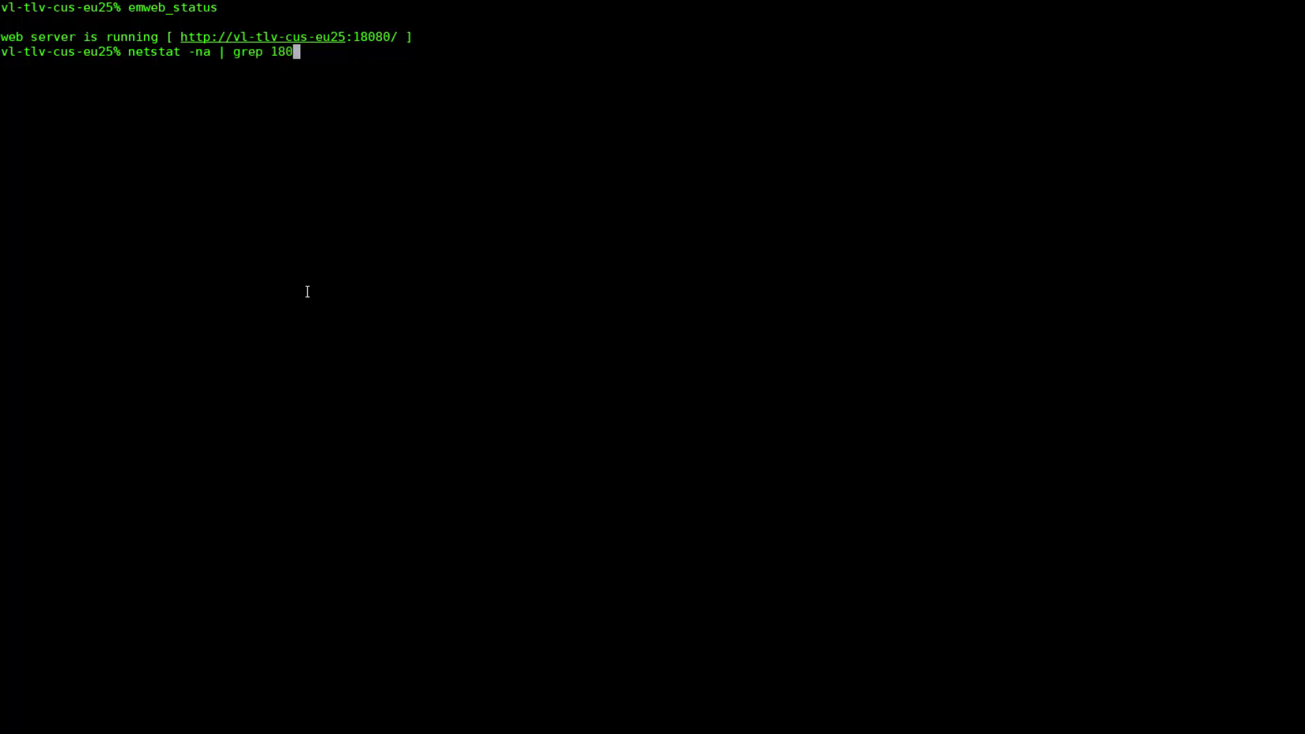
{"action": "type", "text": "88"}
Run netstat -na | grep 18088 to confirm port 18088 has no active connections.
{"action": "key", "text": "Return"}
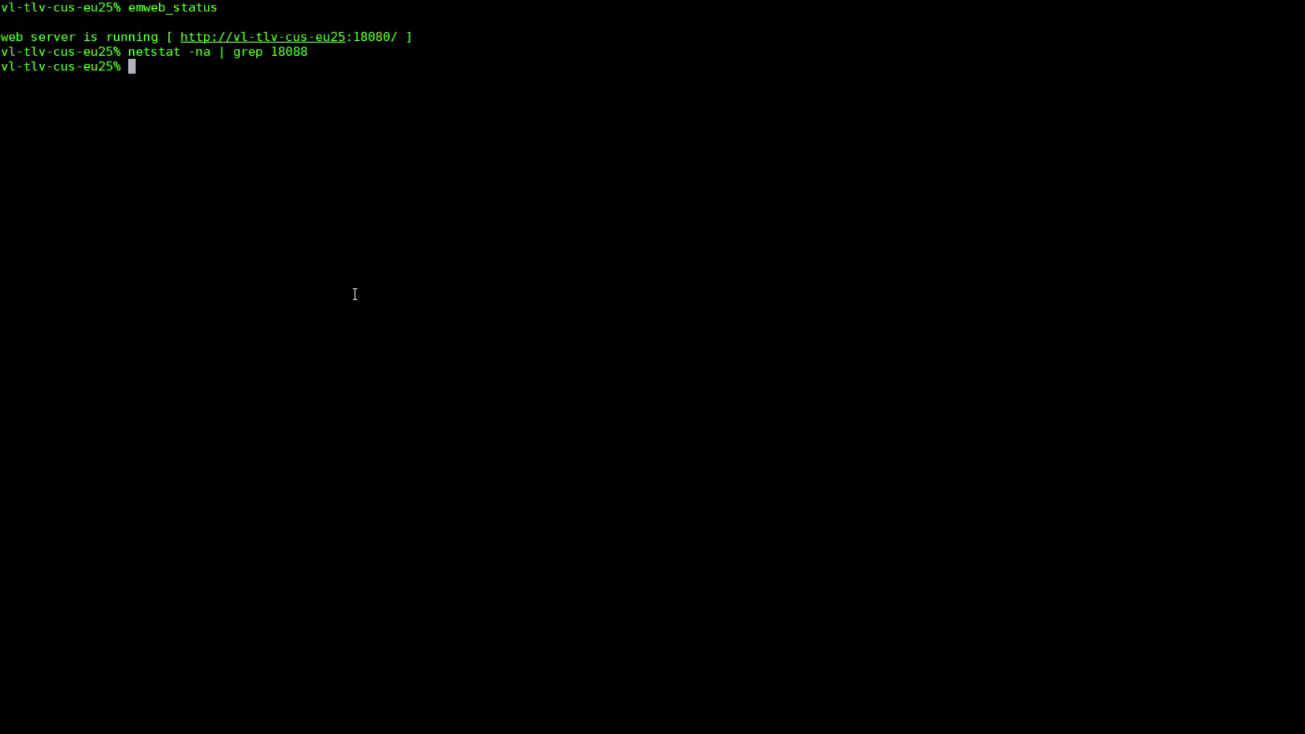
{"action": "type", "text": "handle"}
{"action": "type", "text": "_emwe"}
{"action": "type", "text": "b_por"}
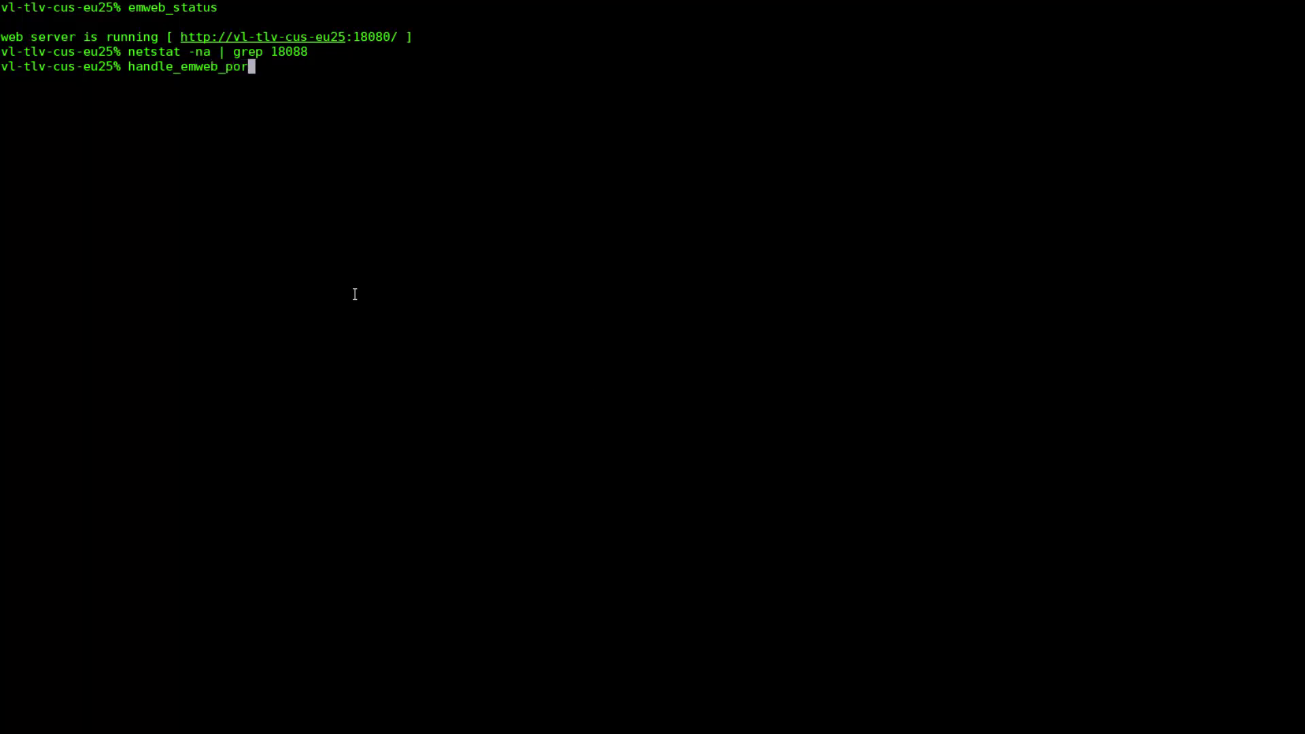
{"action": "type", "text": "t"}
{"action": "type", "text": " get"}
Run handle_emweb_port get to list the configured ports 18080 and 8006.
{"action": "key", "text": "Return"}
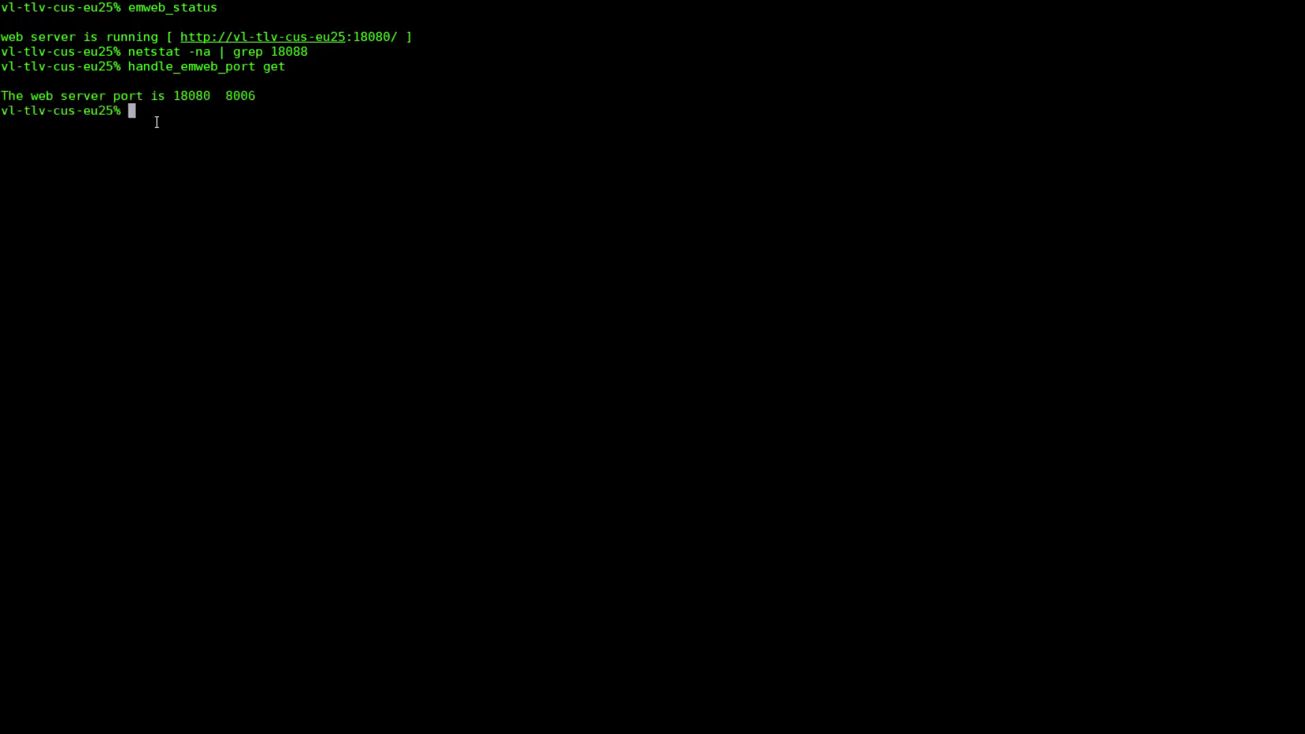
{"action": "type", "text": "ha"}
{"action": "type", "text": "ndle"}
{"action": "type", "text": "_emwe"}
{"action": "type", "text": "b_"}
{"action": "type", "text": "port"}
{"action": "type", "text": " set "}
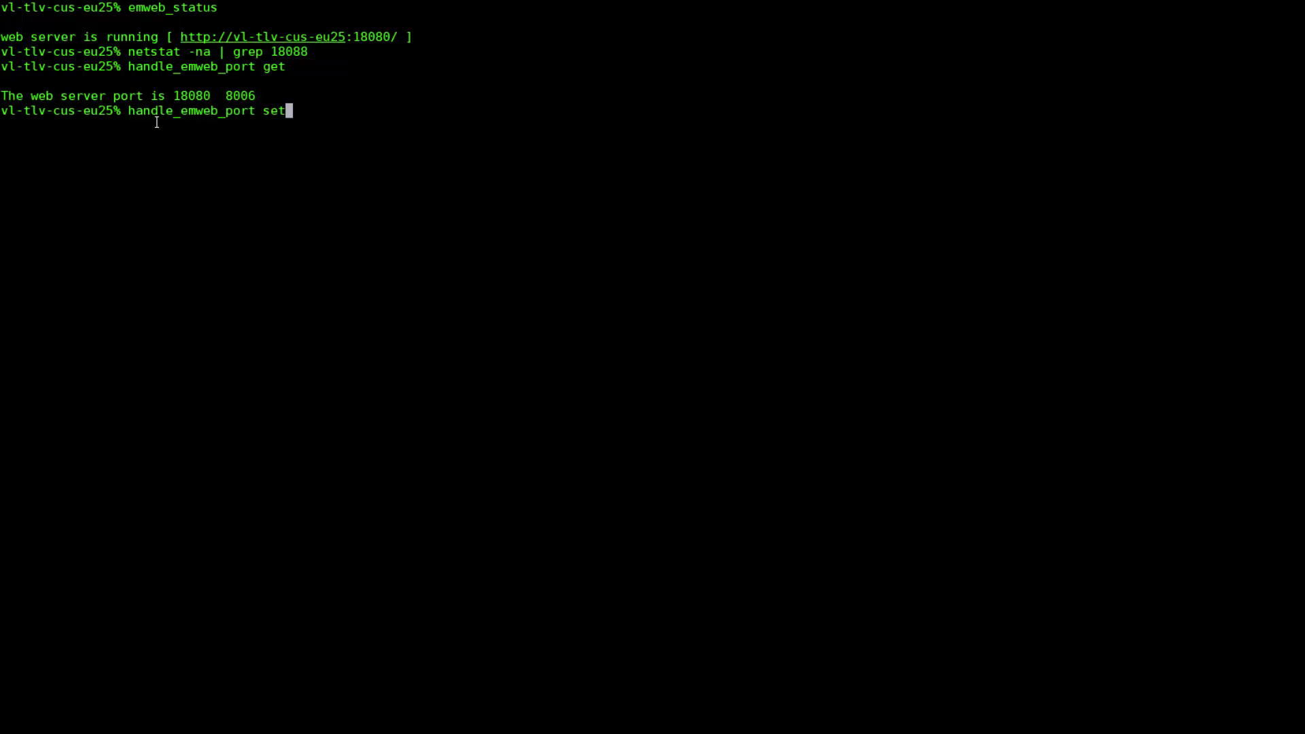
{"action": "type", "text": "18"}
{"action": "type", "text": "088"}
{"action": "type", "text": " 800"}
{"action": "type", "text": "6"}
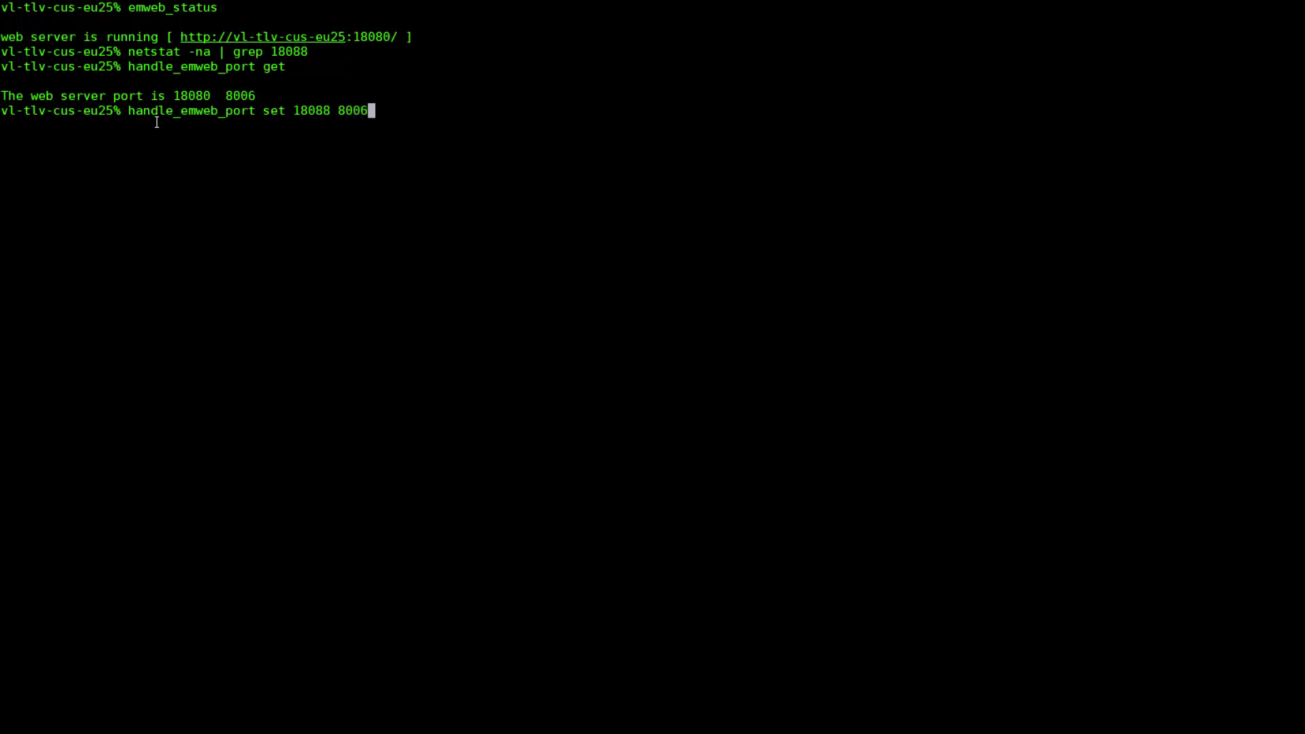
Run handle_emweb_port set 18088 8006 to update the web server port.
{"action": "key", "text": "Return"}
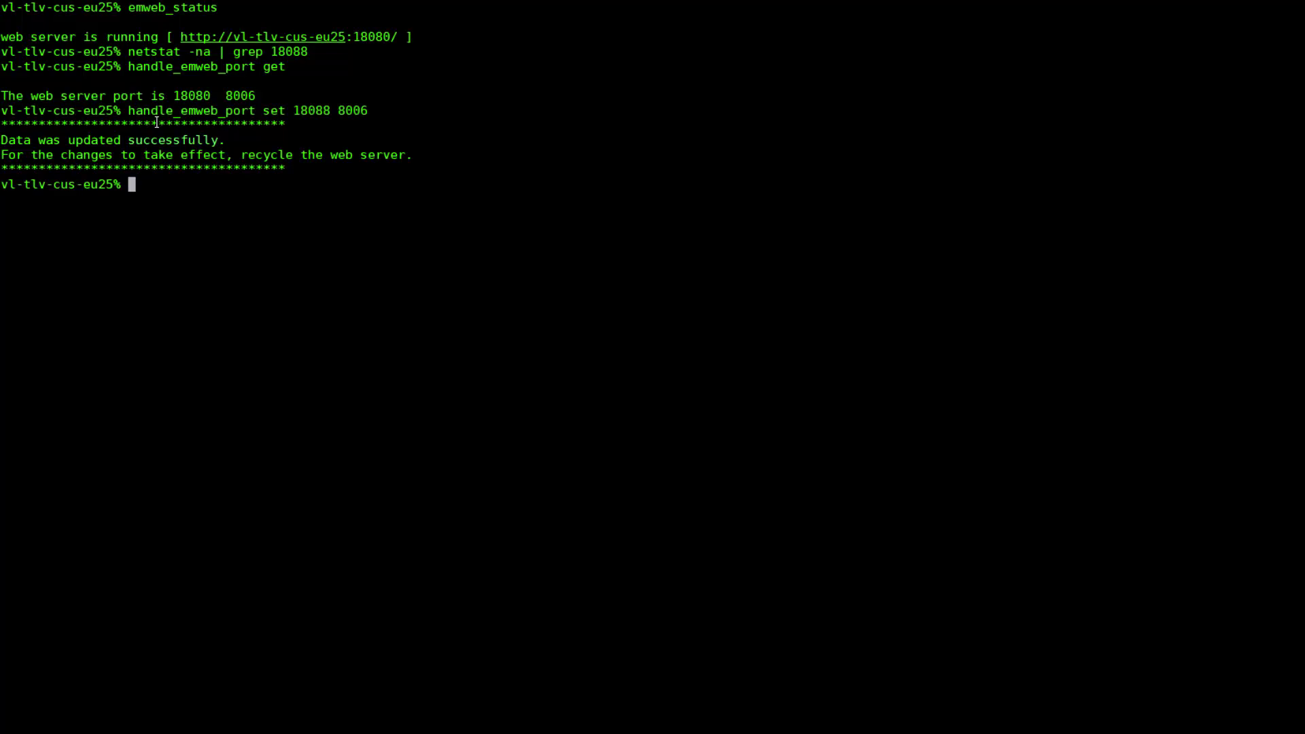
{"action": "type", "text": "stop_"}
{"action": "type", "text": "web"}
{"action": "type", "text": "_serv"}
{"action": "type", "text": "er"}
Stop and restart the web server with stop_web_server and start_web_server.
{"action": "key", "text": "Return"}
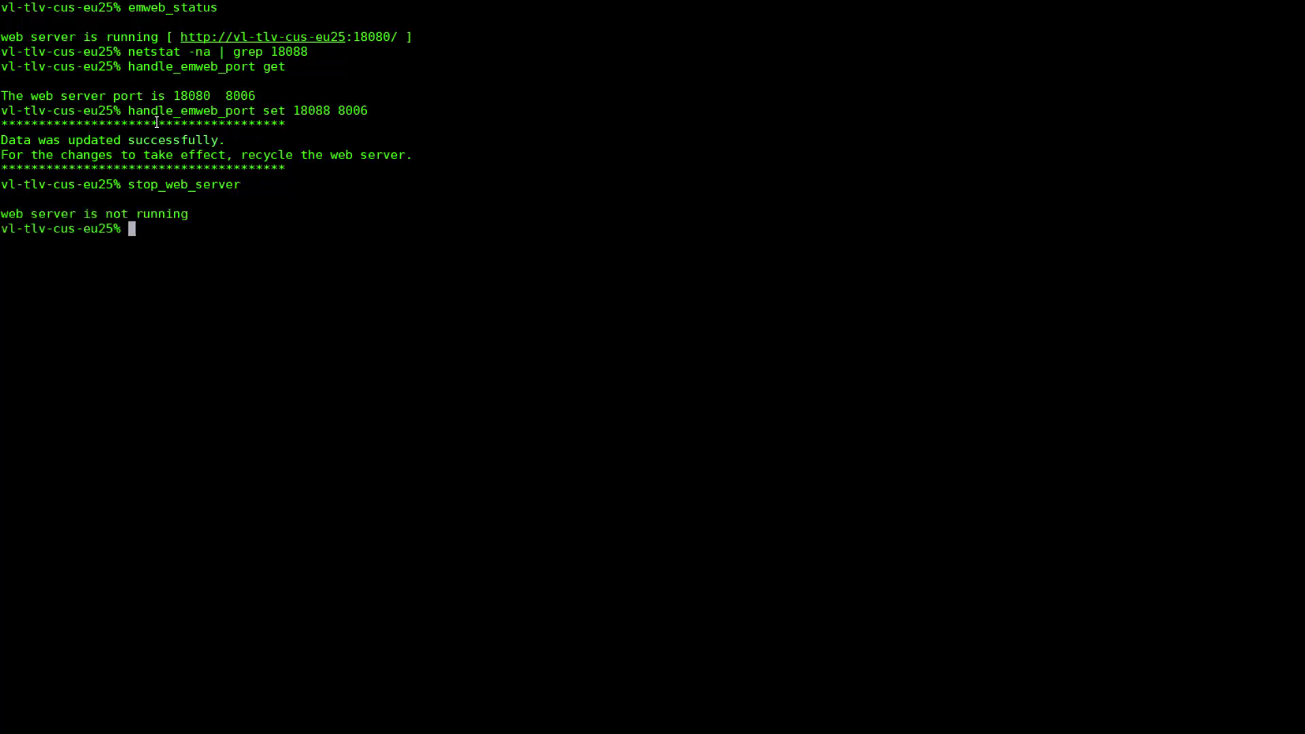
{"action": "type", "text": "sta"}
{"action": "type", "text": "rt_web"}
{"action": "type", "text": "_serve"}
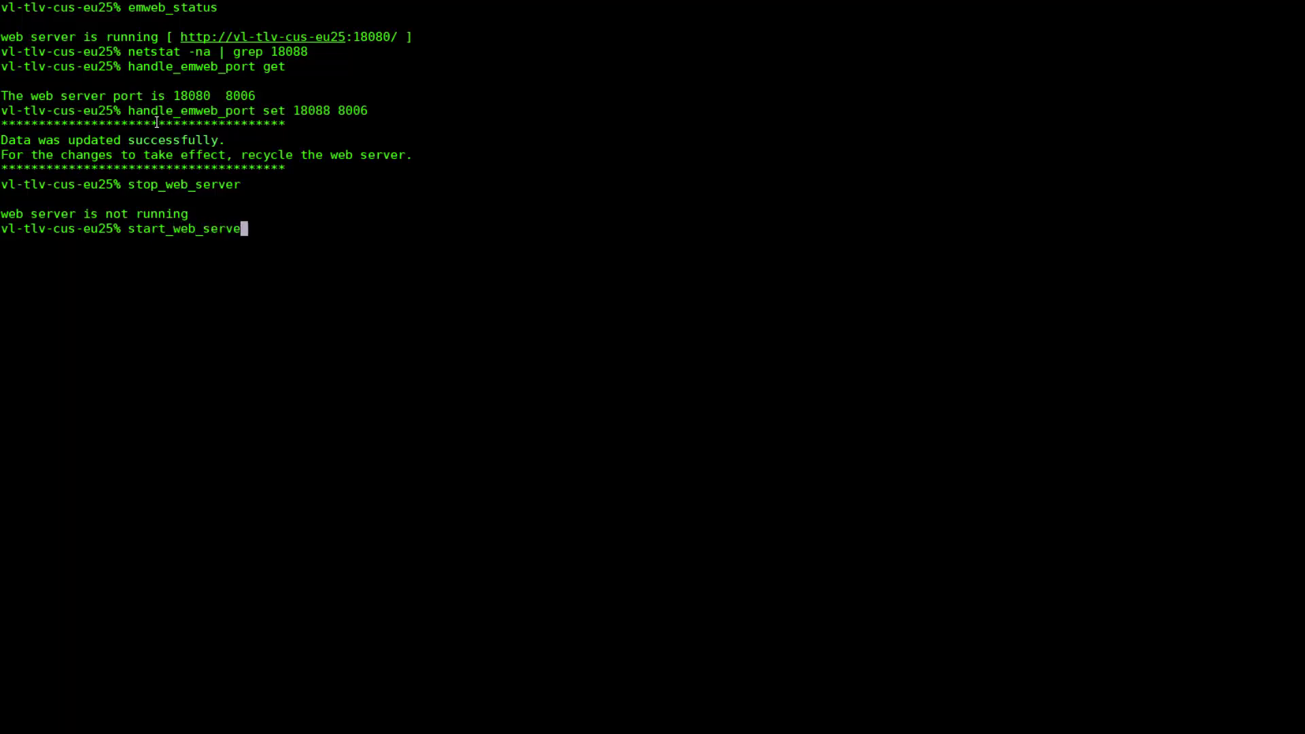
{"action": "type", "text": "r"}
{"action": "key", "text": "Return"}
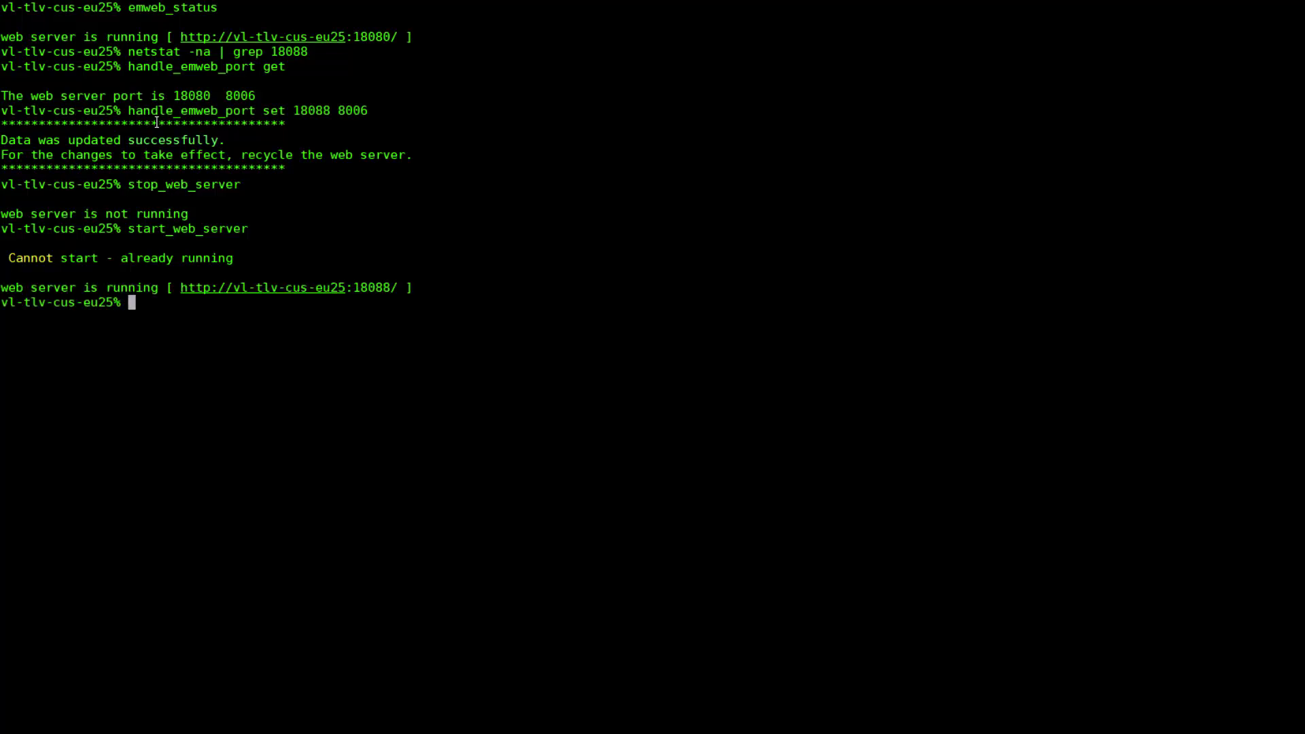
{"action": "type", "text": "emwe"}
{"action": "type", "text": "b_statu"}
{"action": "type", "text": "s"}
Run emweb_status again and select the returned 18088 web server URL.
{"action": "key", "text": "Return"}
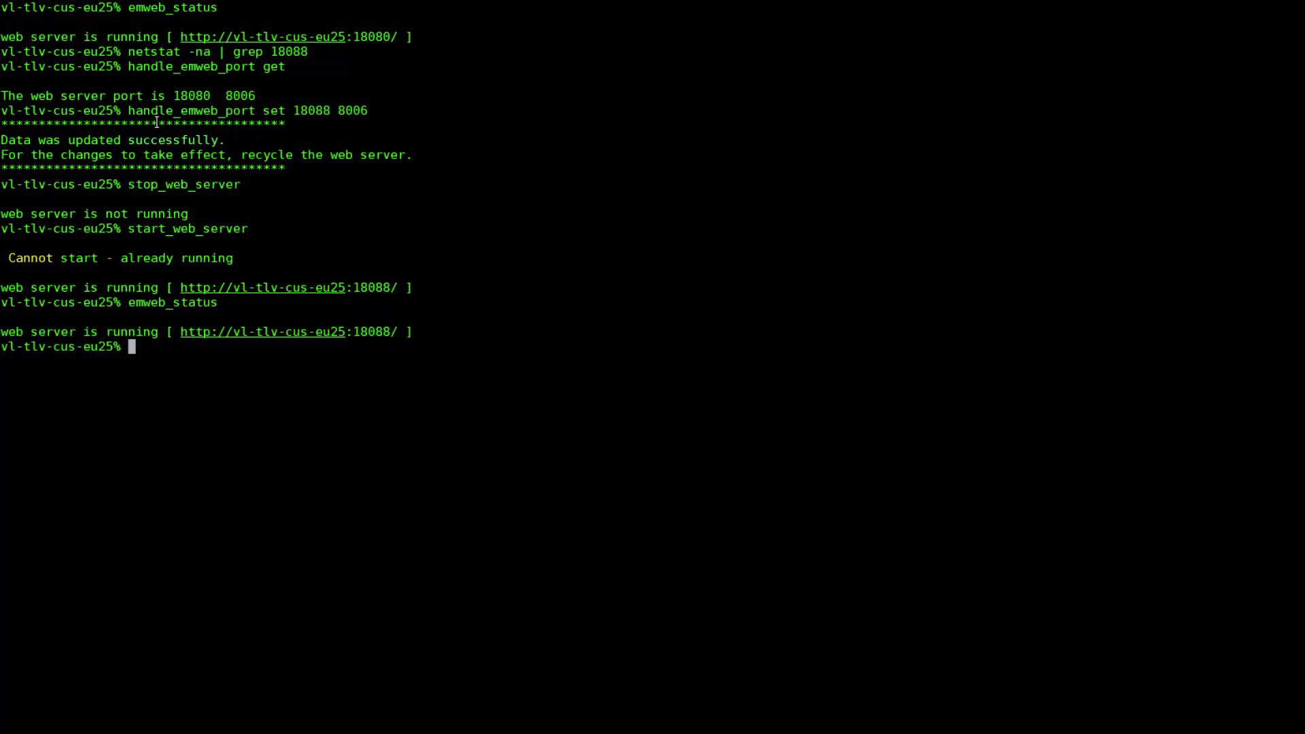
{"action": "double_click", "coordinate": [181, 333]}
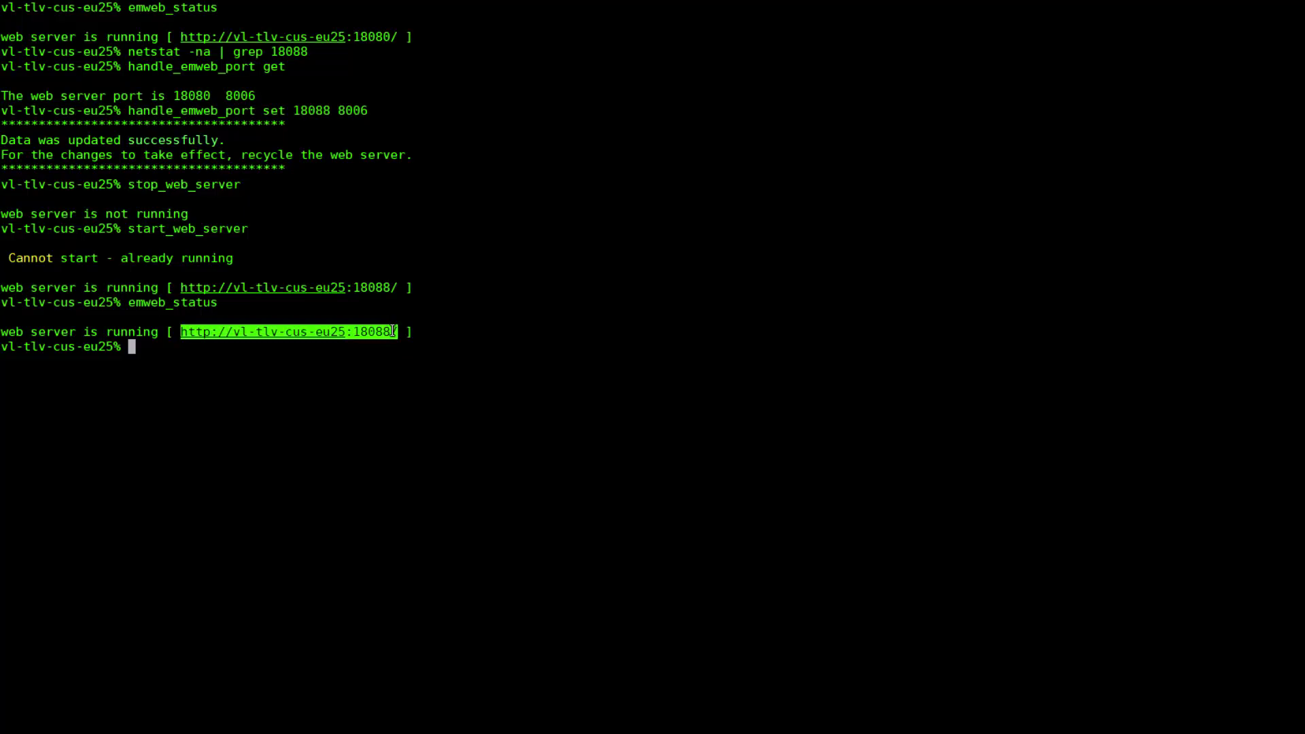